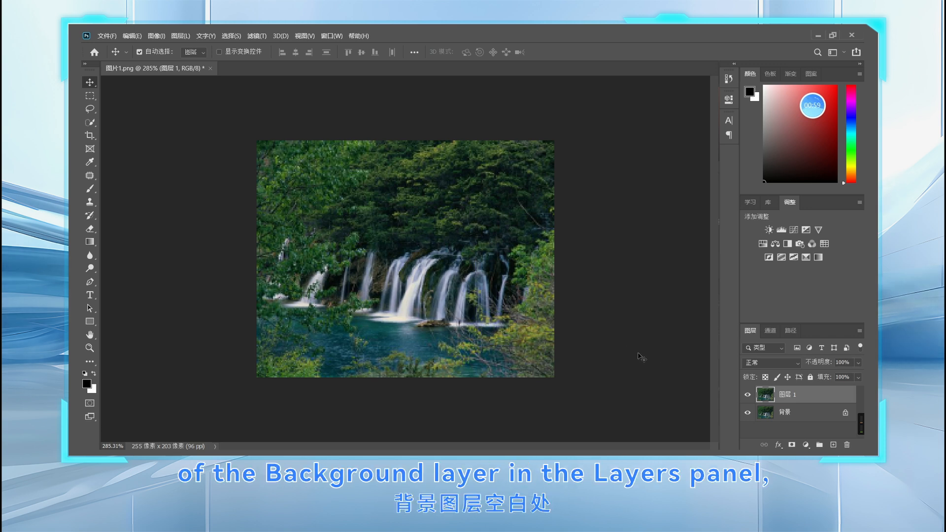
Step: Flatten the waterfall image, merging 图层 1 into the Background layer
right_click(797, 429)
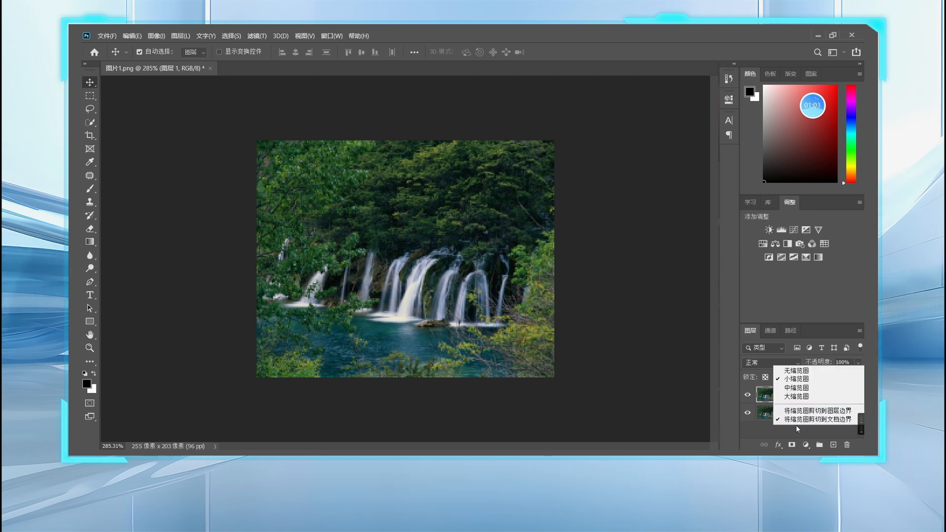
left_click(795, 428)
right_click(795, 413)
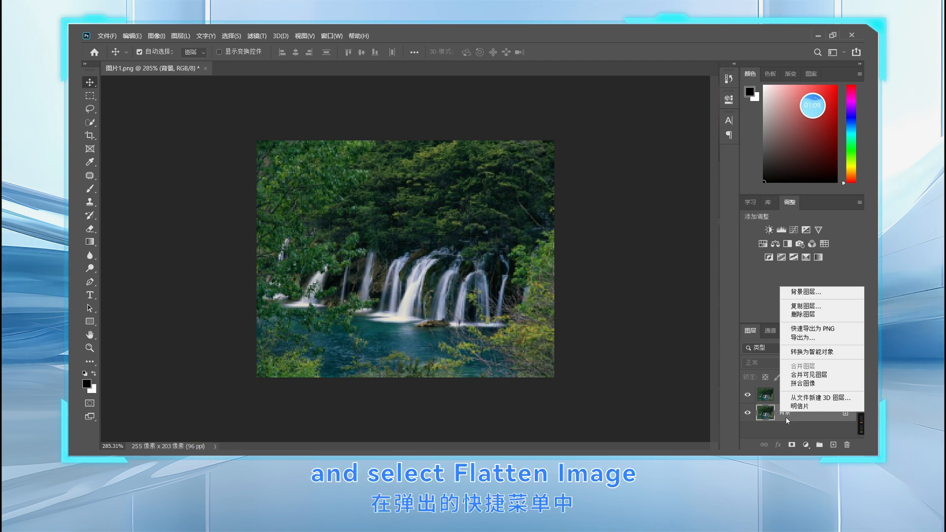
left_click(803, 384)
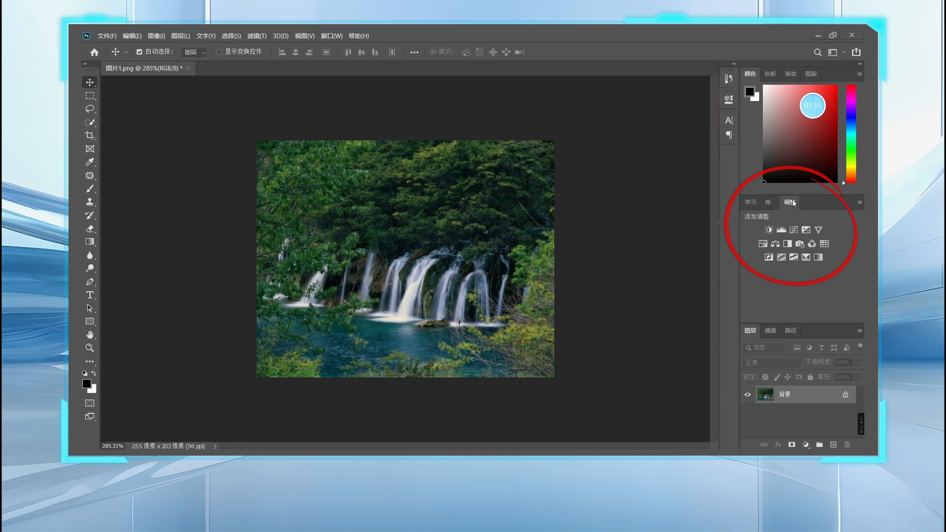
Step: Hide the Adjustments panel and show it again
left_click(331, 36)
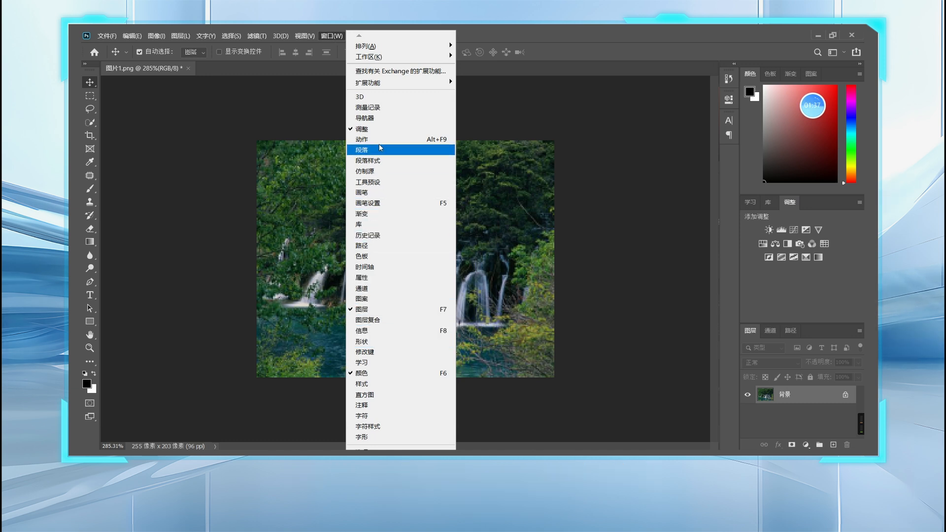
left_click(380, 129)
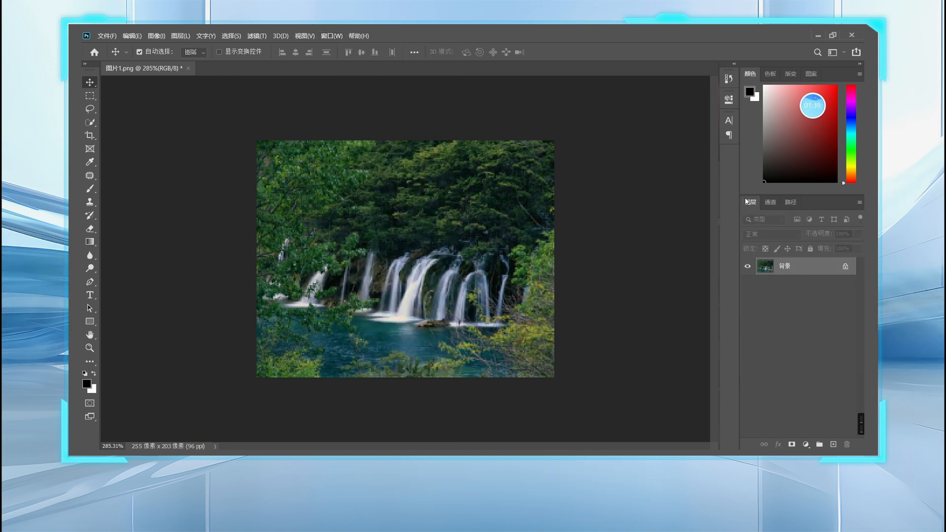
left_click(333, 37)
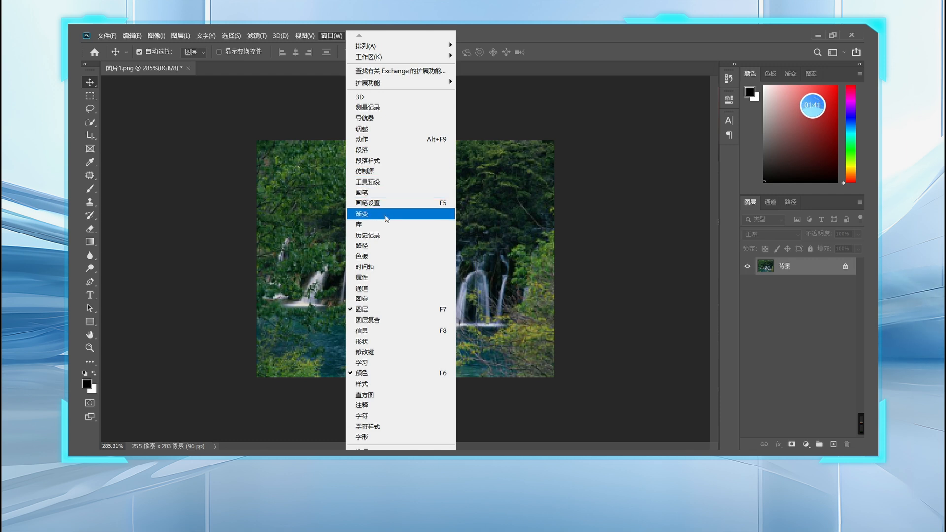
left_click(378, 130)
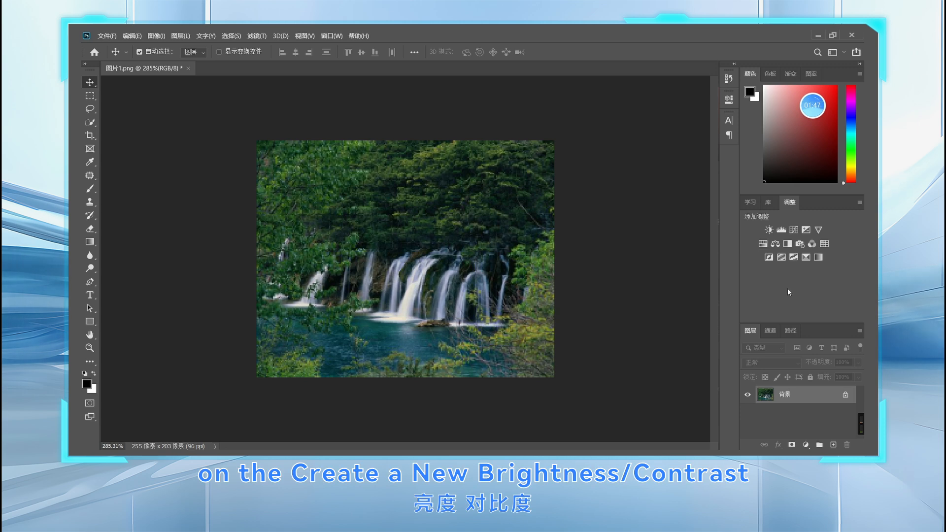
Step: Add a Brightness/Contrast adjustment layer to the waterfall photo and set its brightness to 81
left_click(770, 230)
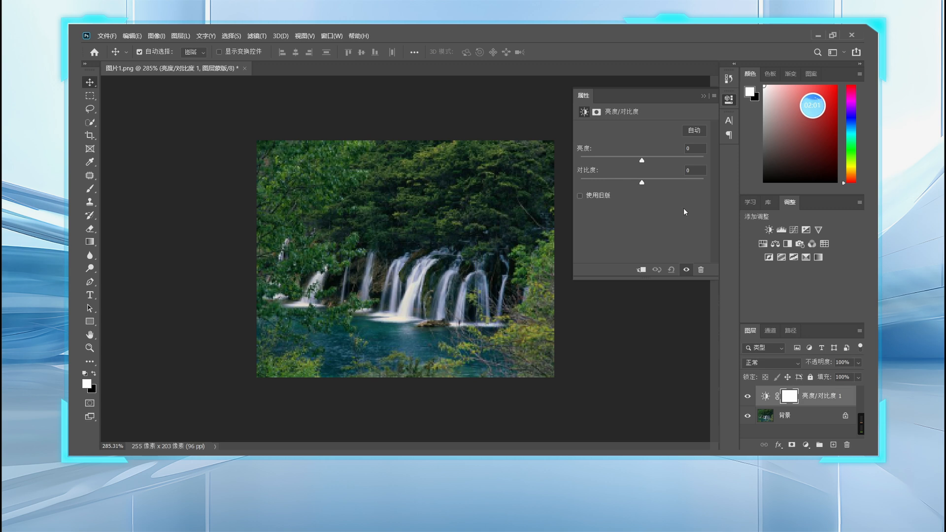
left_click_drag(641, 160, 671, 160)
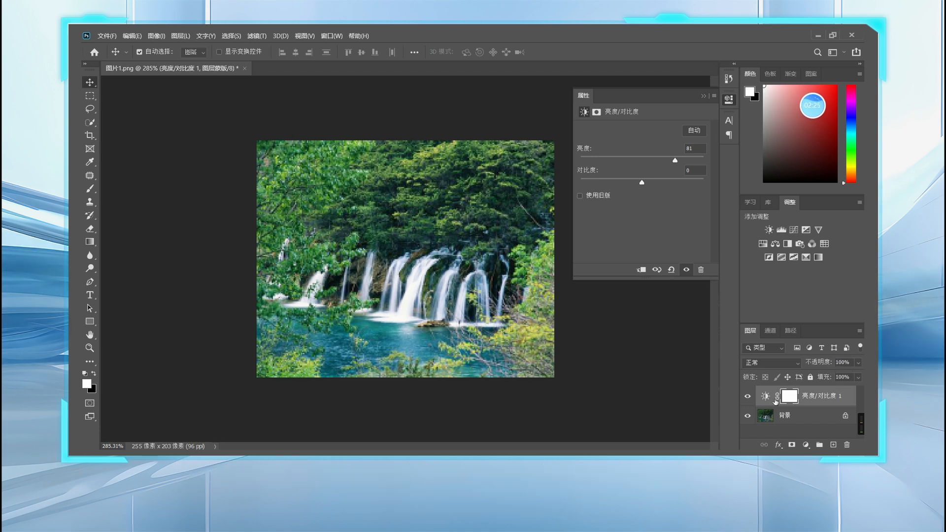
right_click(811, 396)
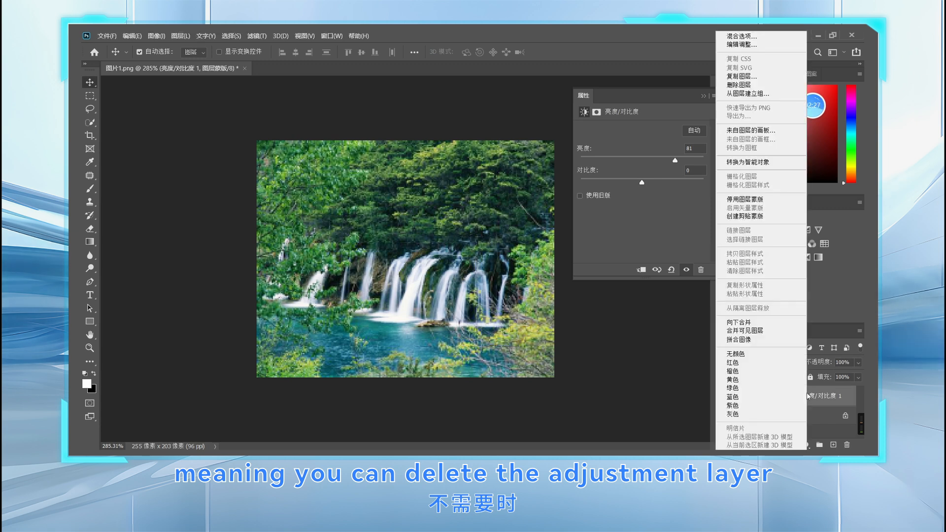
left_click(812, 395)
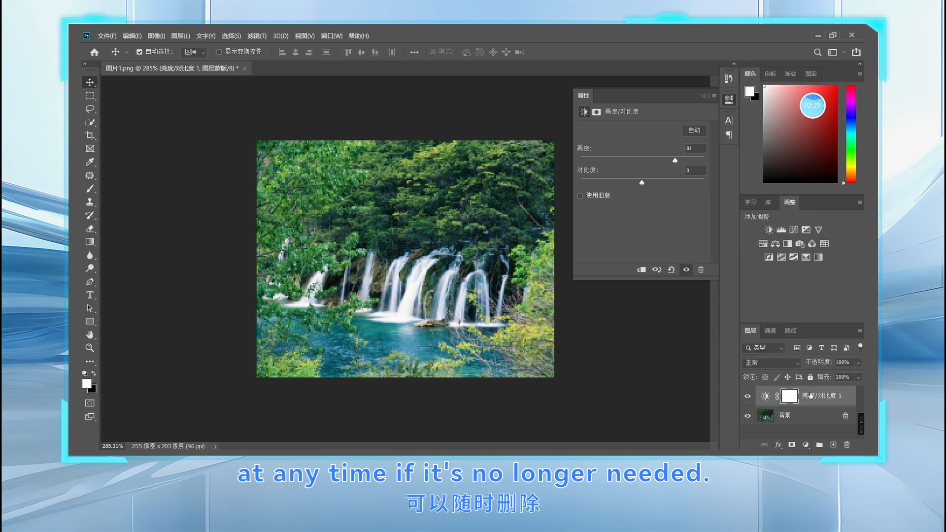
Step: Open 亮度对比度.jpeg from the 6.1亮度和对比度 folder and collapse the Properties panel
left_click(833, 108)
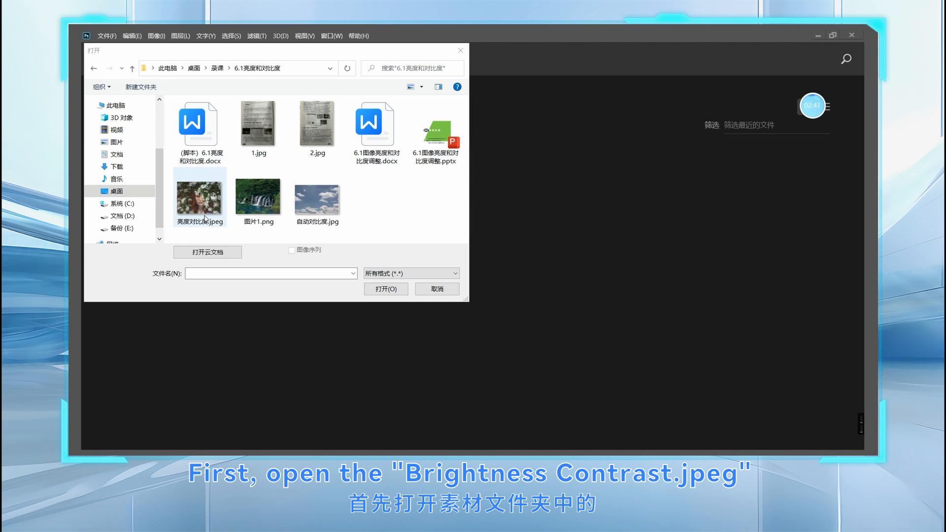
left_click(206, 219)
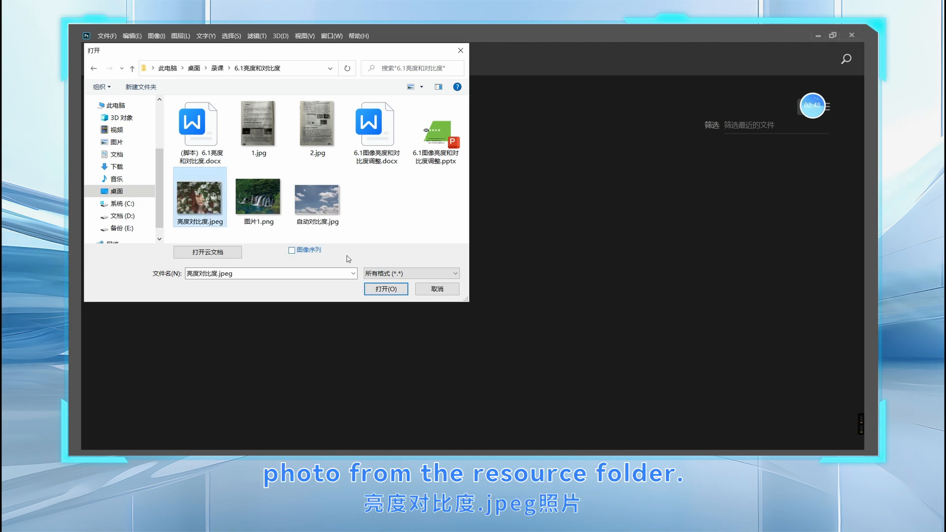
left_click(368, 288)
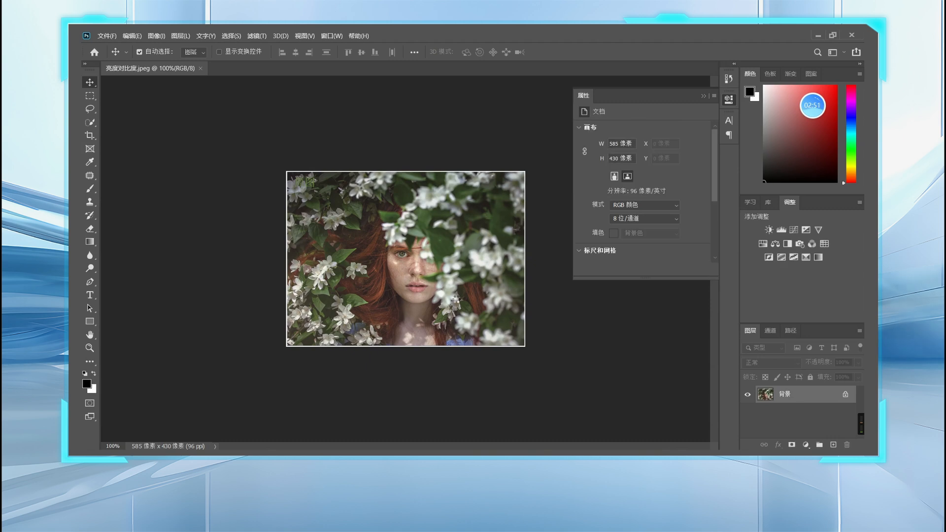
scroll(451, 303, "up", 2)
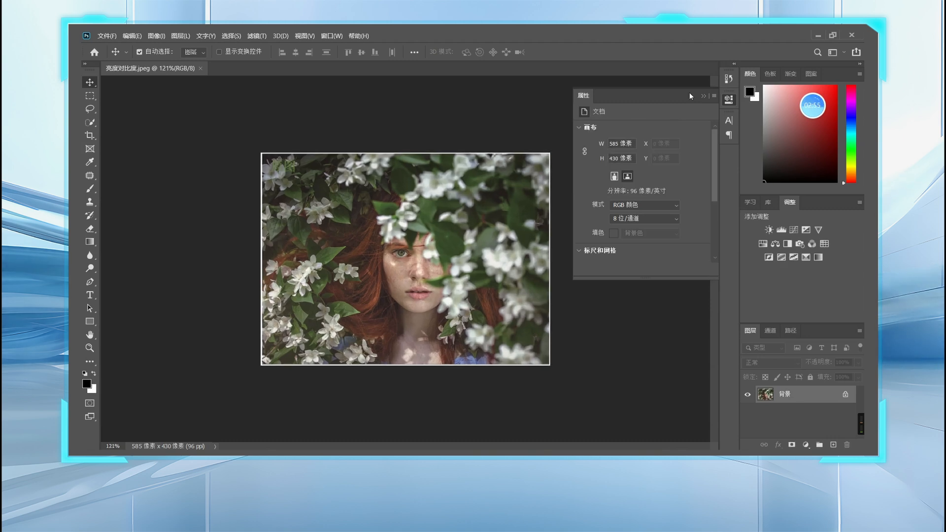
left_click(704, 96)
scroll(587, 216, "up", 1)
scroll(586, 215, "up", 1)
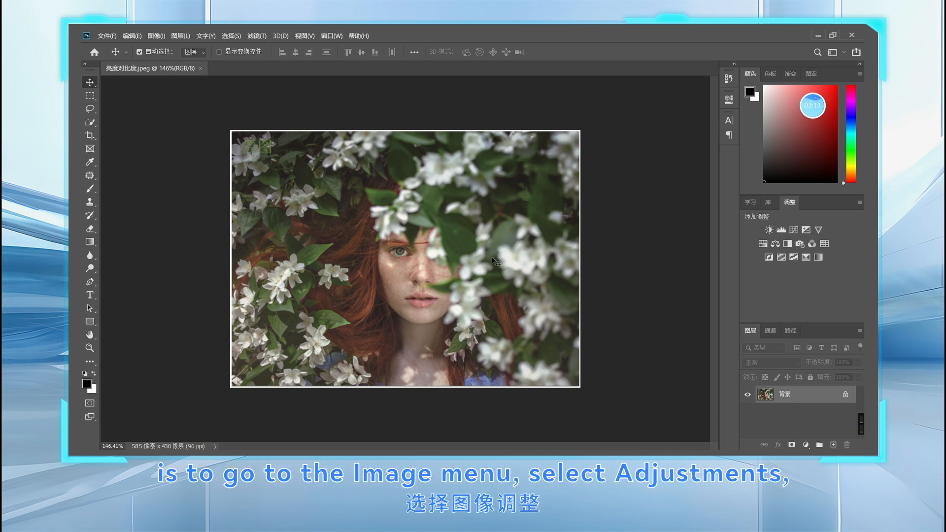
Step: Adjust the portrait photo directly with the Brightness/Contrast command, setting brightness to 32 and contrast to 40
left_click(152, 37)
mouse_move(180, 69)
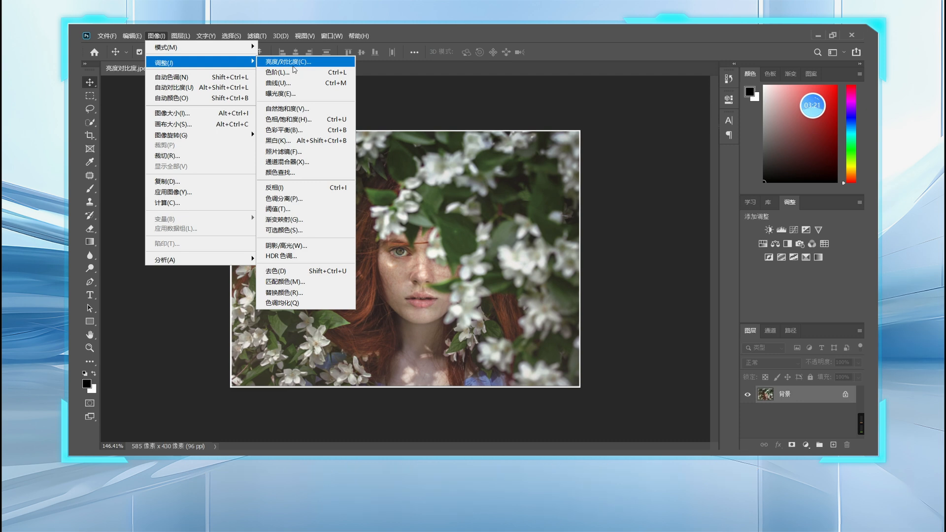
left_click(293, 69)
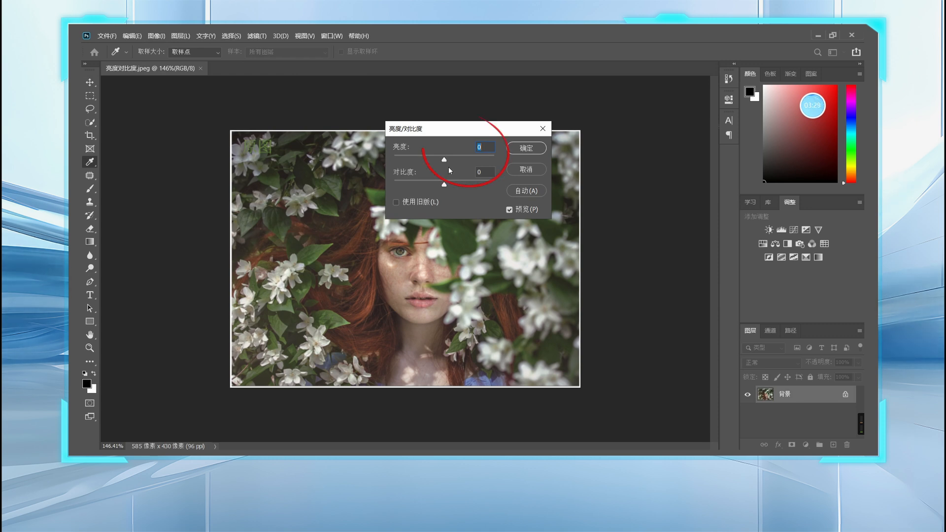
left_click_drag(444, 160, 451, 160)
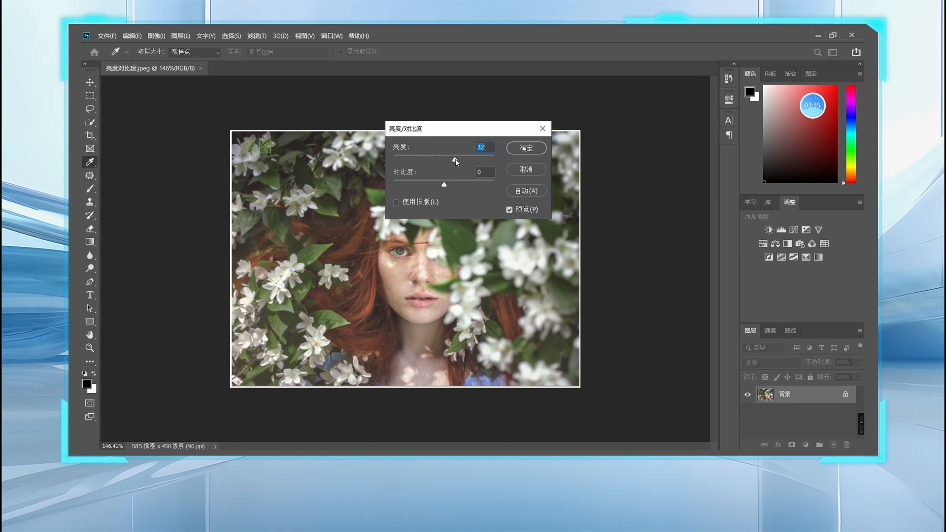
left_click_drag(442, 186, 464, 188)
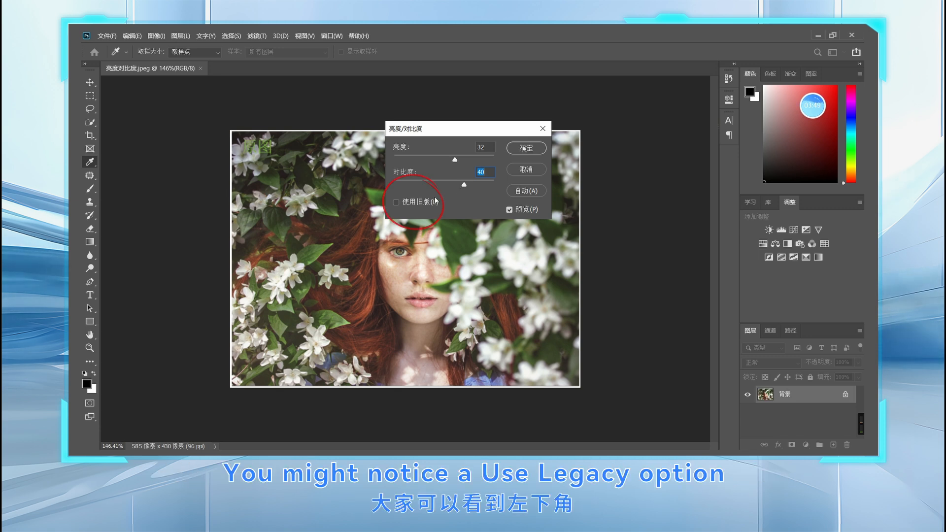
Step: Try the Use Legacy option with brightness at 33 on the portrait photo, and turn legacy mode back off
left_click(397, 202)
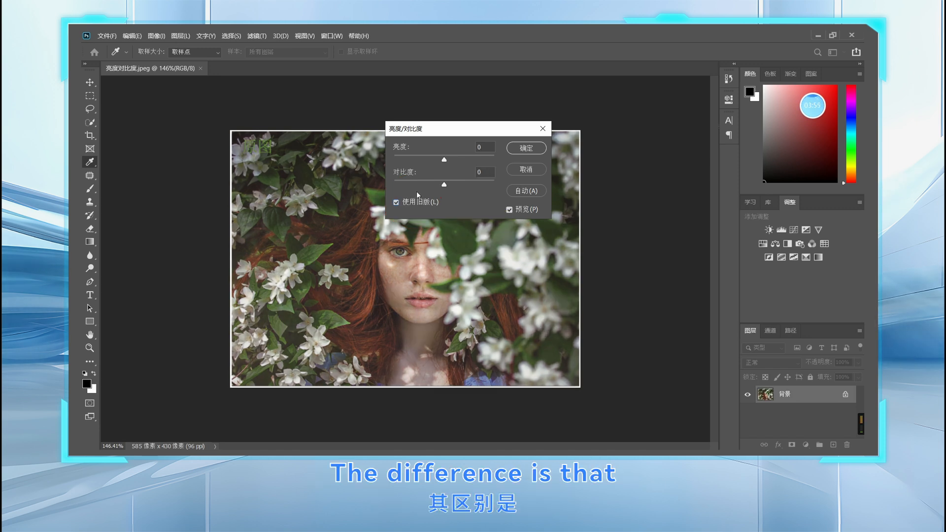
left_click_drag(444, 159, 459, 164)
left_click_drag(458, 162, 461, 162)
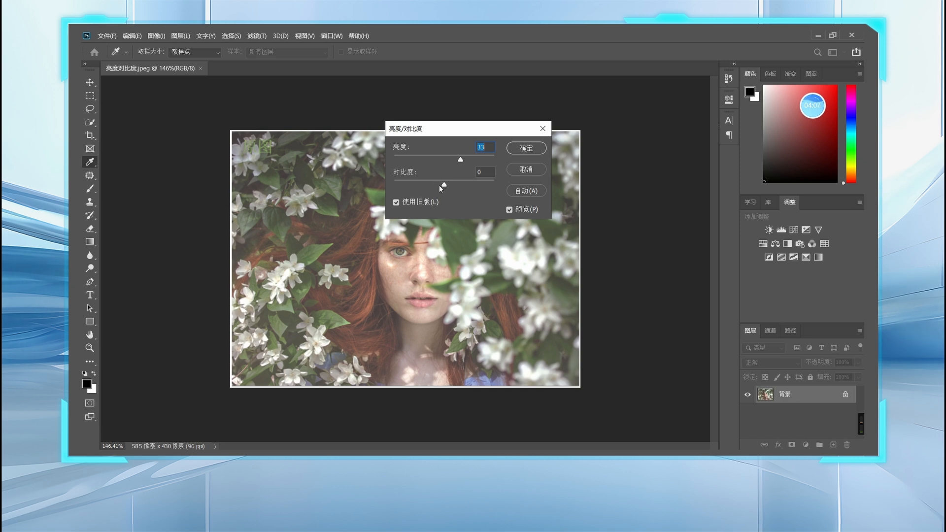
left_click(397, 202)
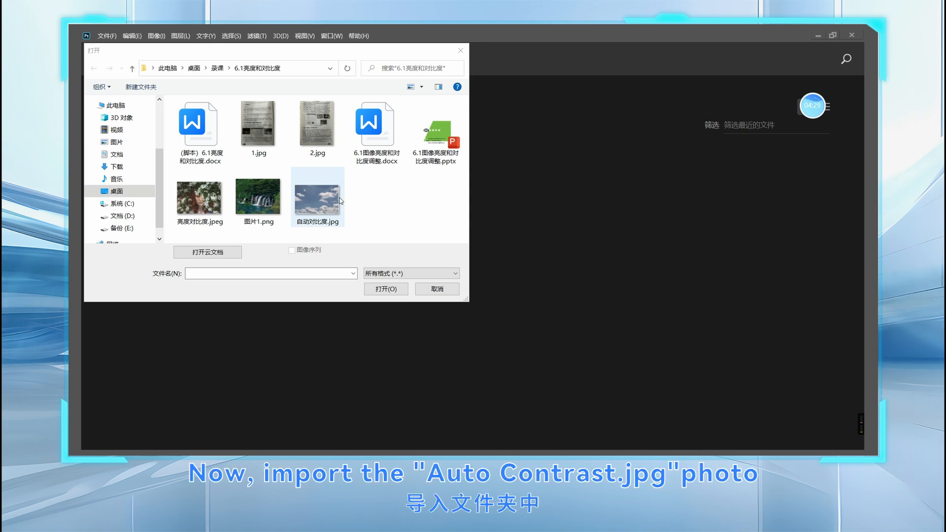
Step: Open 自动对比度.jpg from the 6.1亮度和对比度 folder and apply Auto Contrast to the photo
left_click(340, 201)
left_click(386, 288)
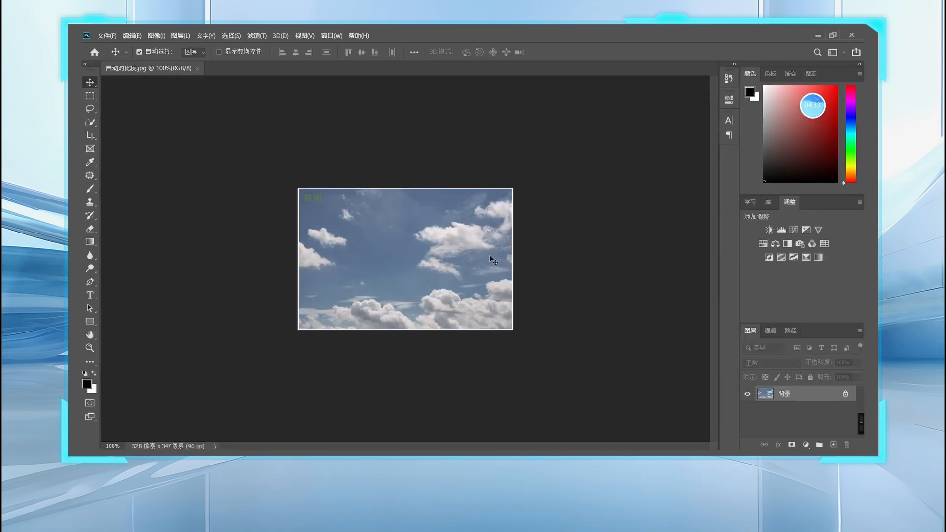
scroll(491, 256, "up", 3)
scroll(491, 257, "up", 3)
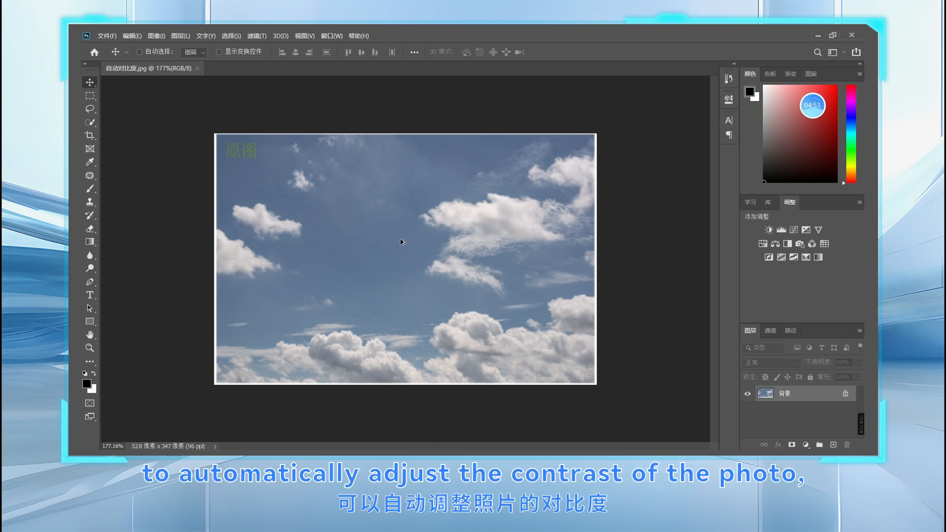
key("ctrl+alt+shift+l")
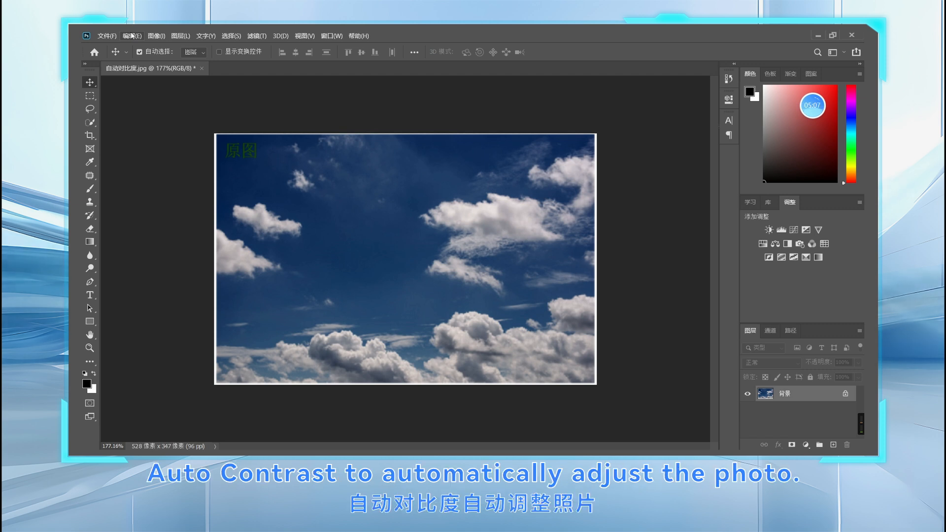
Step: Adjust the sky photo with the Brightness/Contrast command, setting brightness to 11 and contrast to -34
left_click(152, 34)
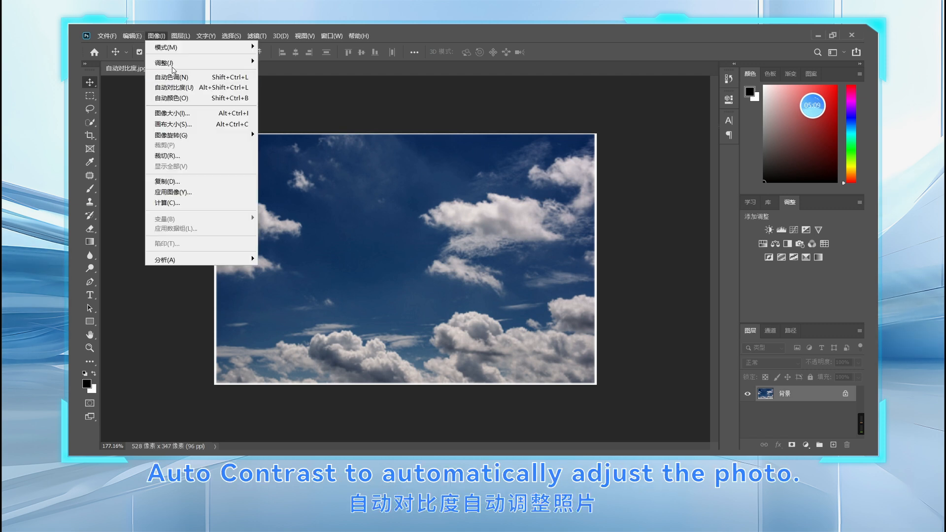
mouse_move(173, 66)
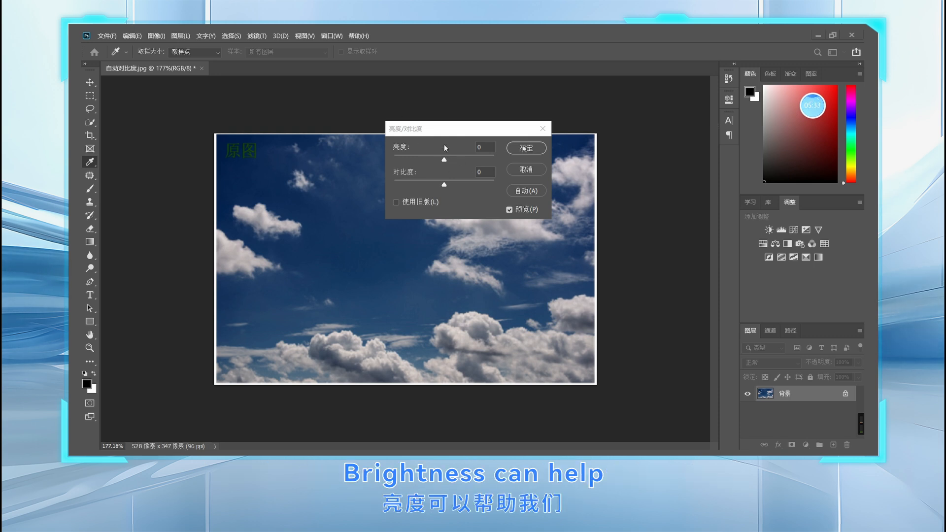
left_click(444, 160)
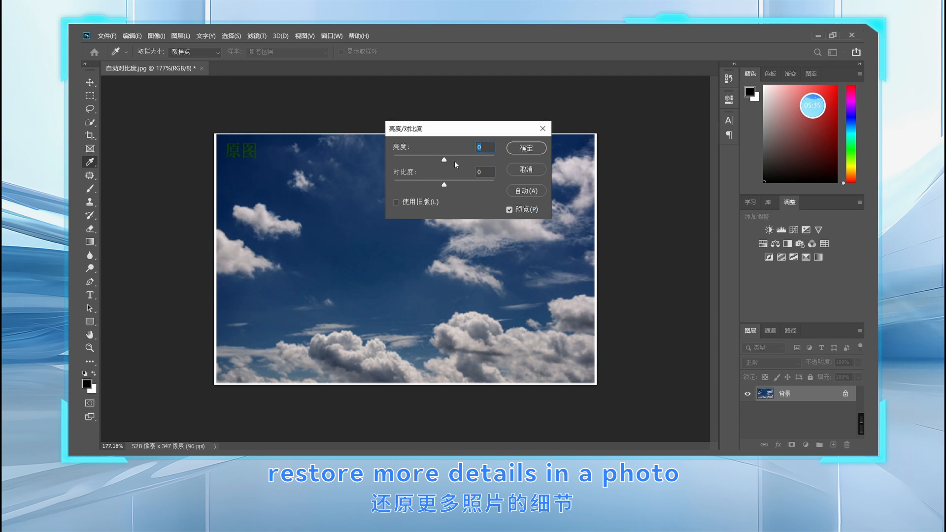
left_click_drag(444, 159, 461, 184)
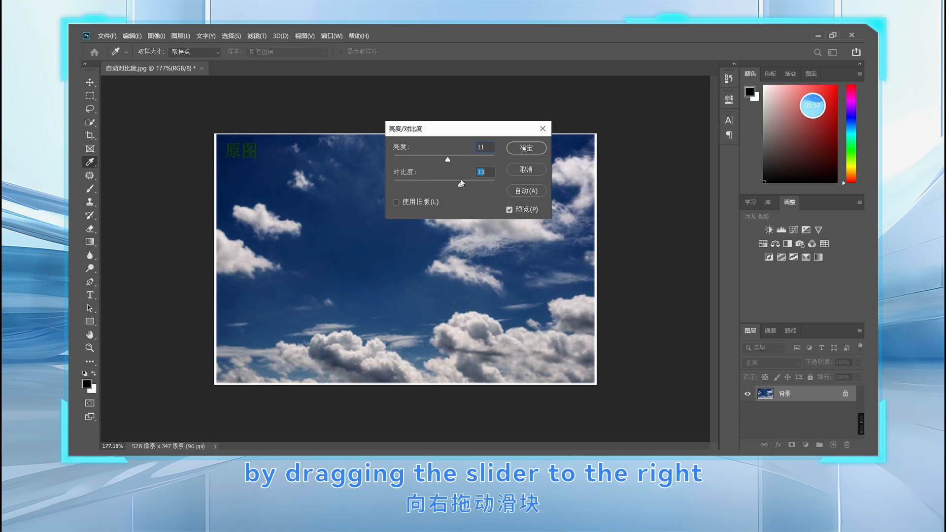
left_click_drag(462, 183, 454, 181)
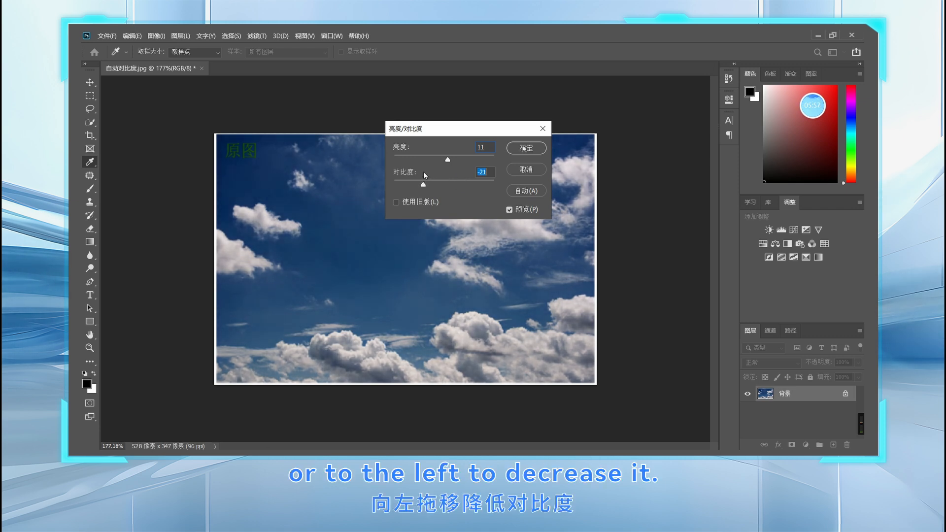
left_click_drag(424, 171, 410, 174)
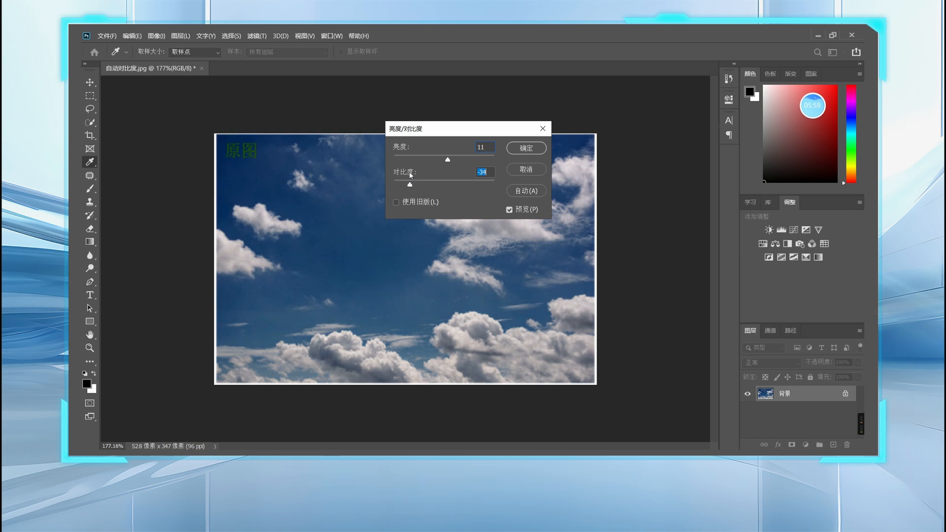